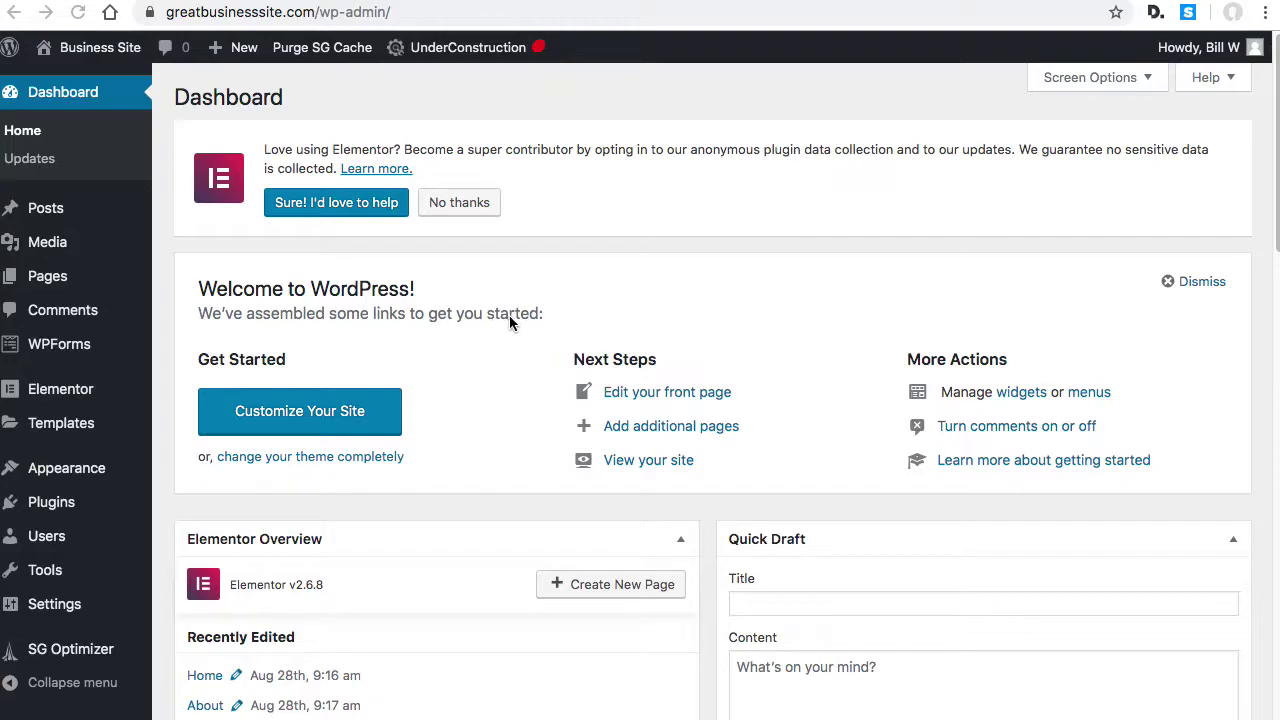
Step: Open the advanced settings of the Elementor plugin
mouse_move(65, 393)
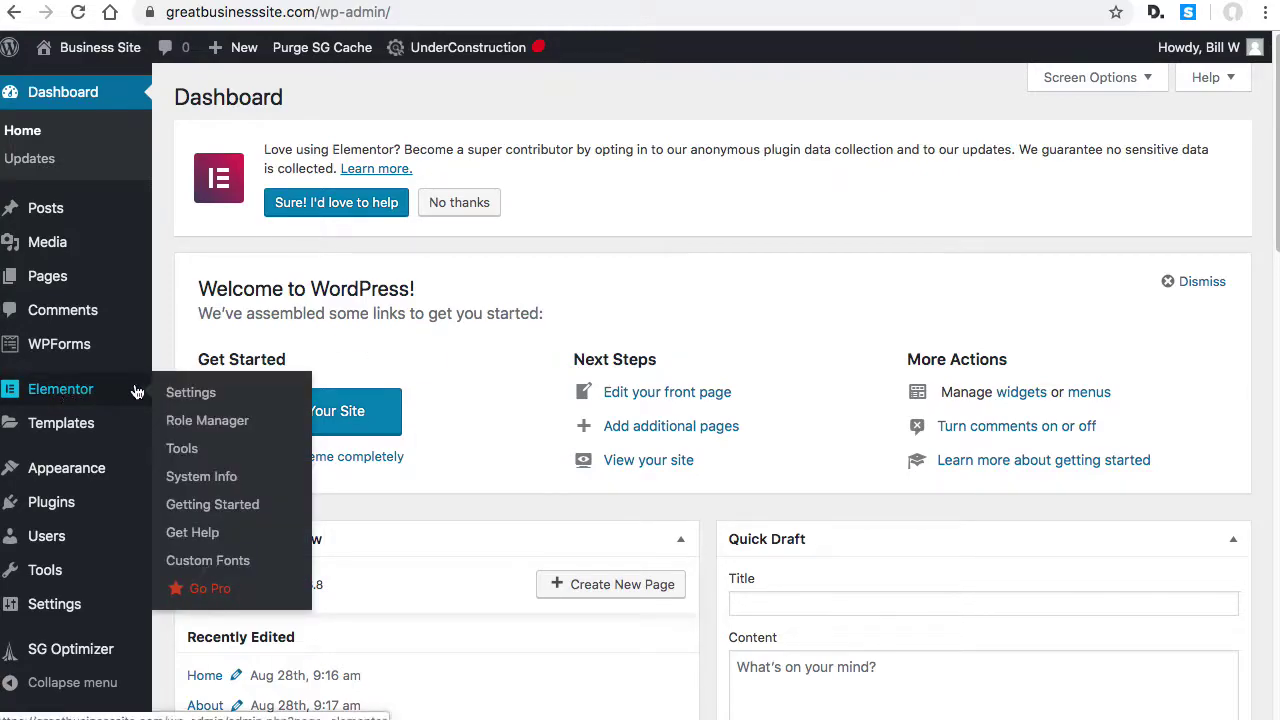
left_click(65, 396)
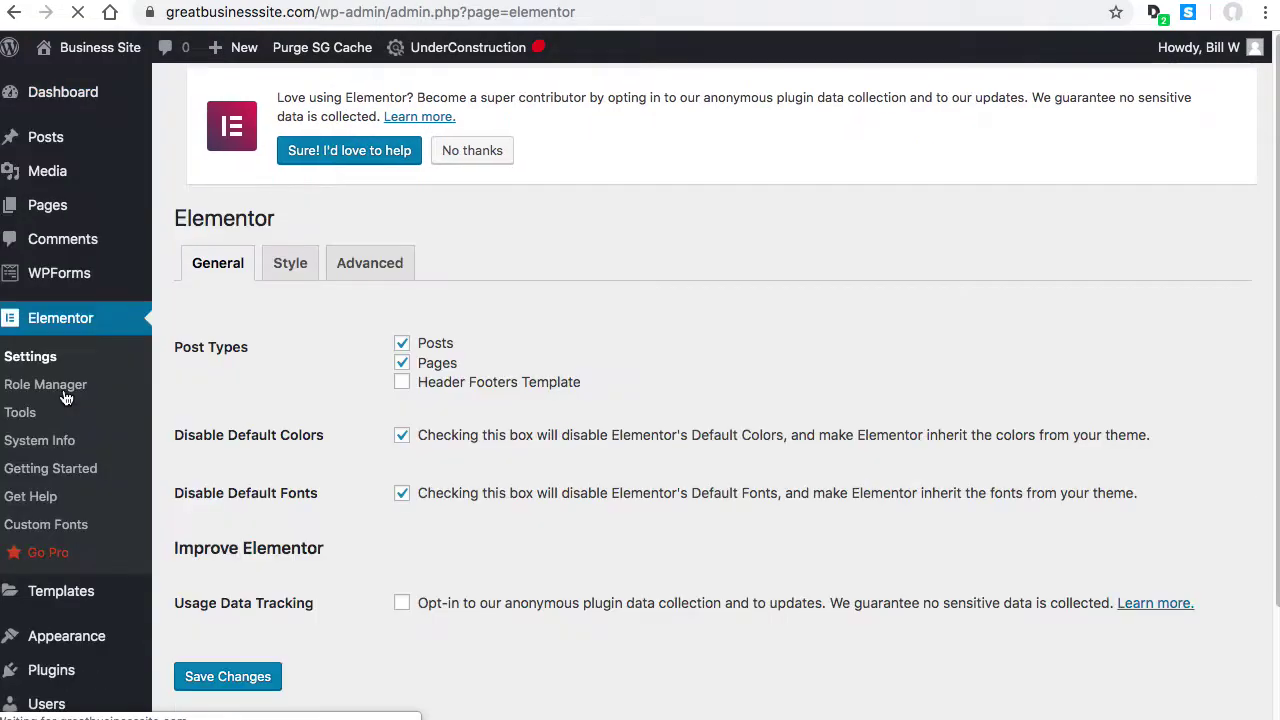
left_click(374, 282)
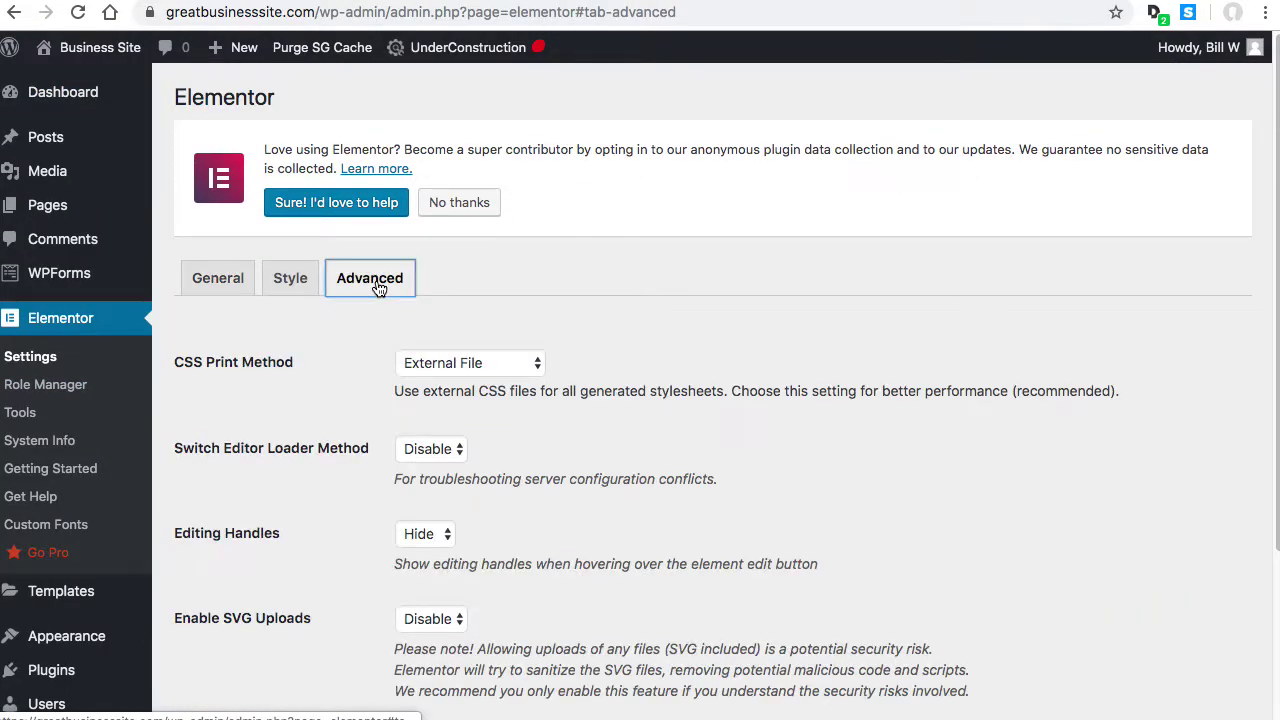
scroll(620, 407, "down", 1)
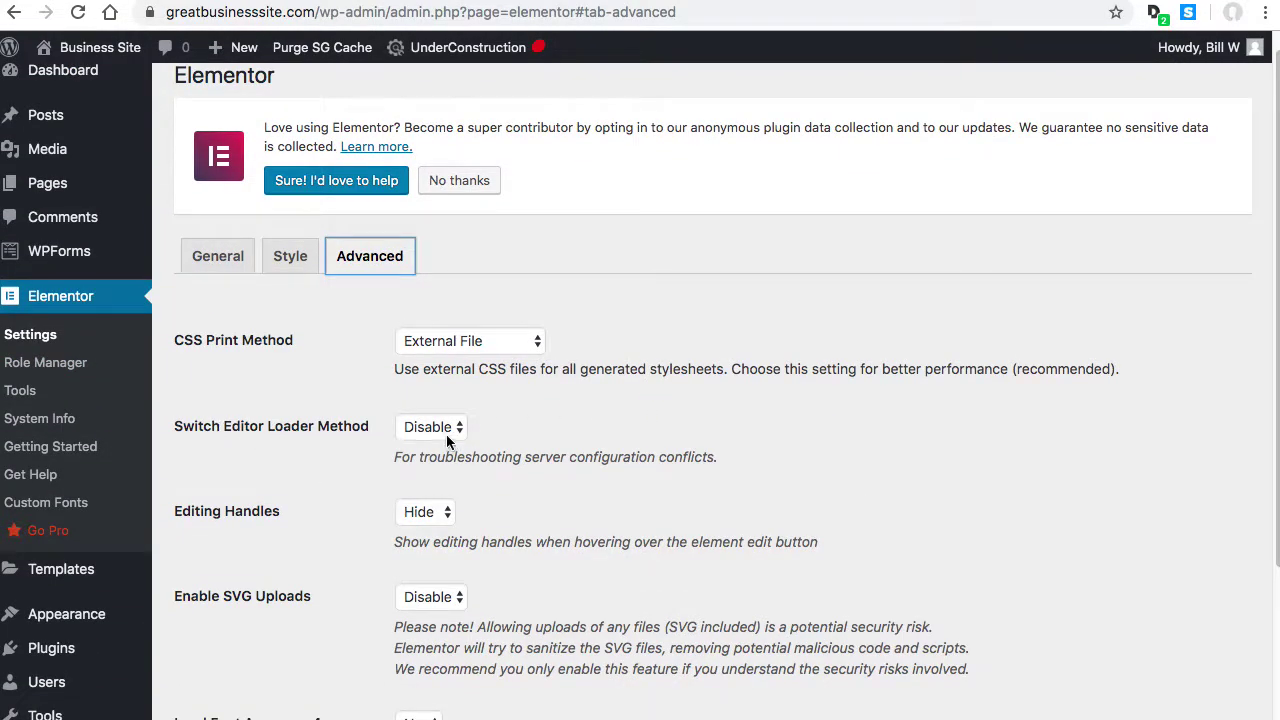
Step: Set Elementor's Switch Editor Loader Method to Enable and save the changes
left_click_drag(214, 428, 349, 420)
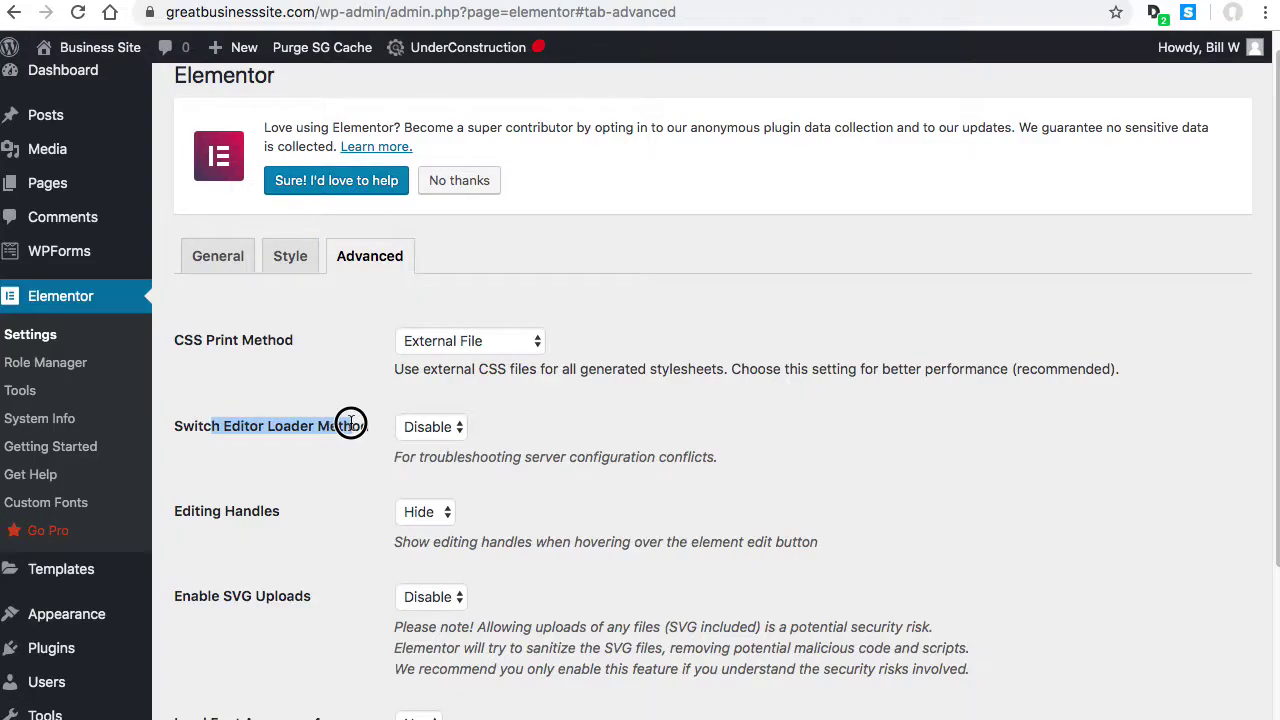
left_click(357, 420)
left_click(420, 432)
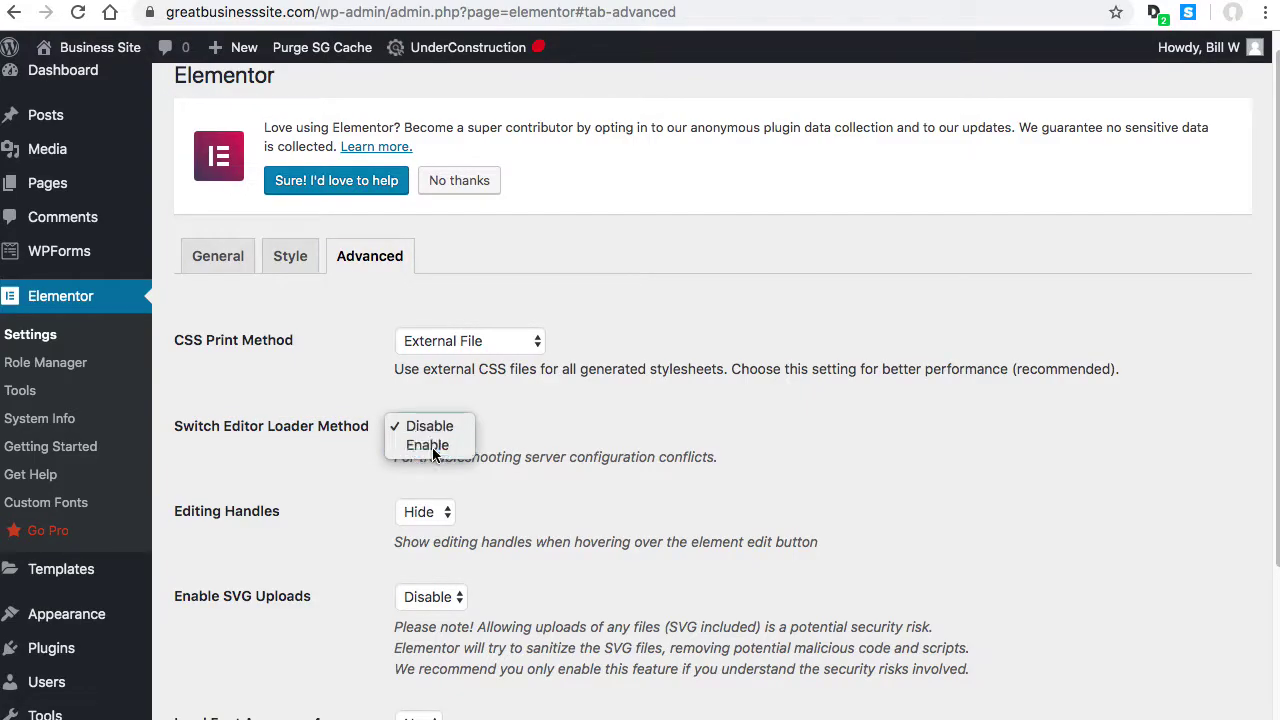
left_click(432, 447)
scroll(567, 565, "down", 5)
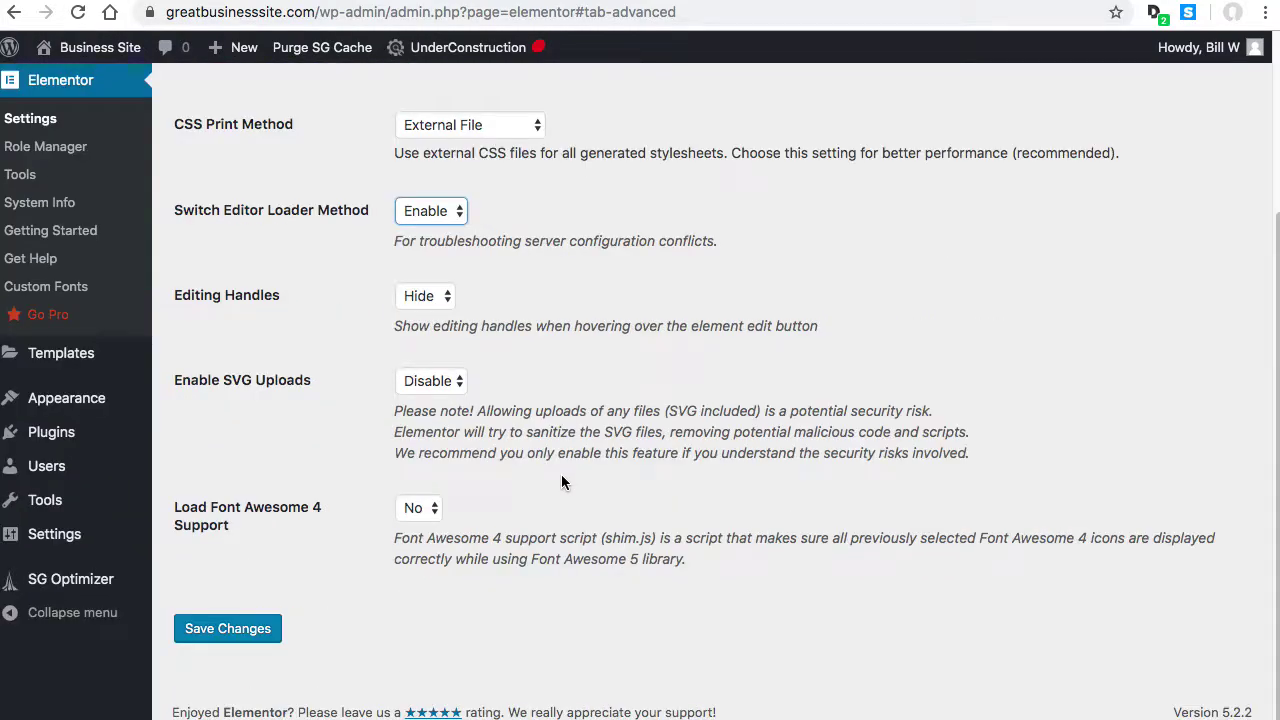
left_click(247, 630)
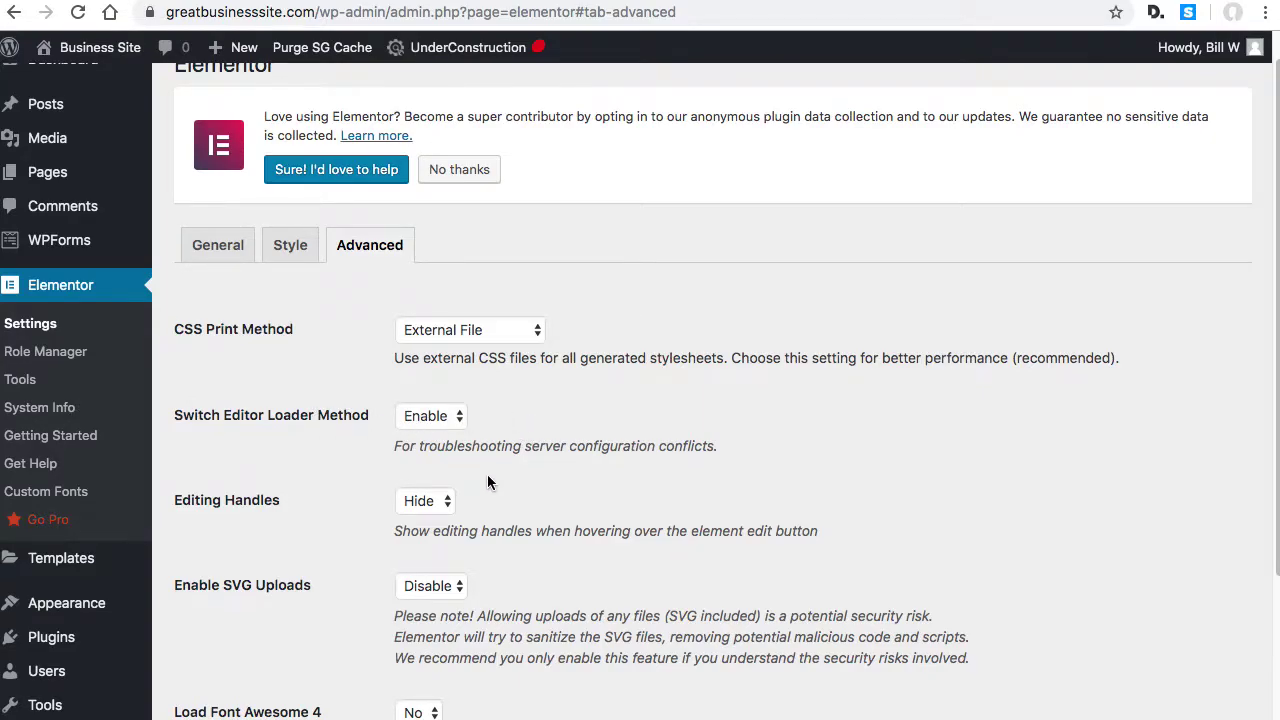
scroll(488, 483, "down", 3)
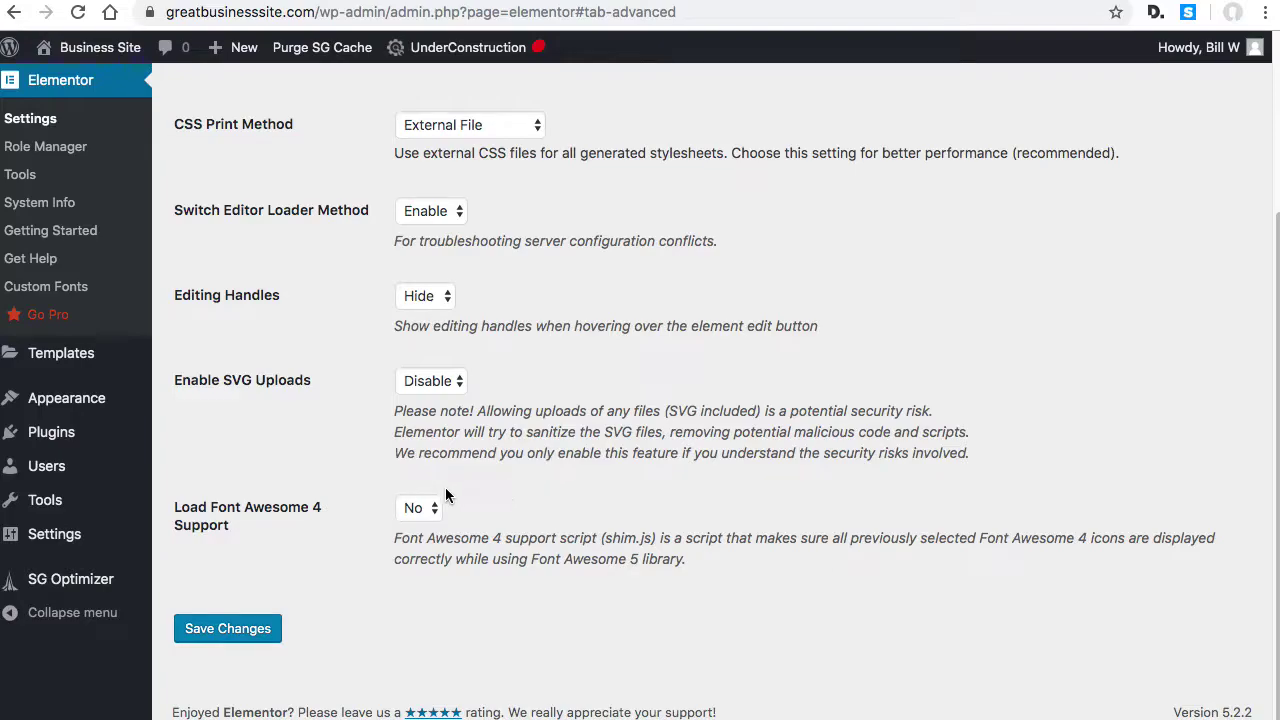
scroll(347, 498, "up", 3)
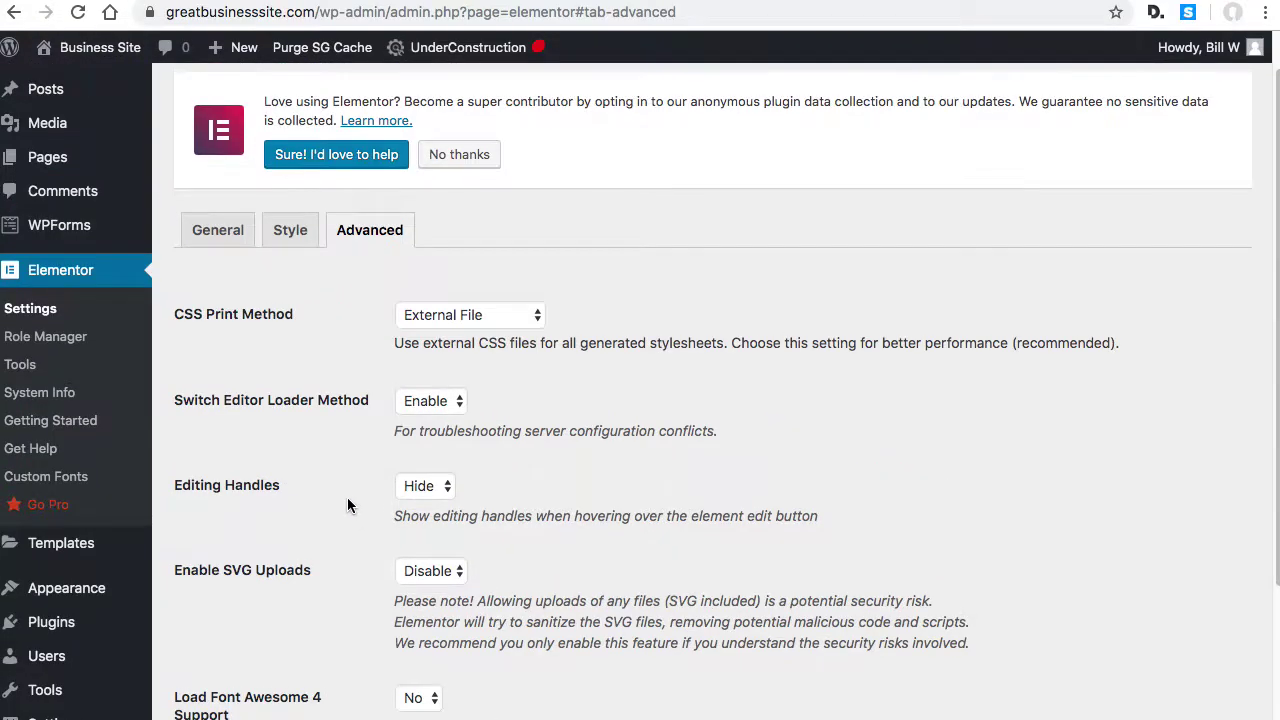
scroll(347, 505, "up", 1)
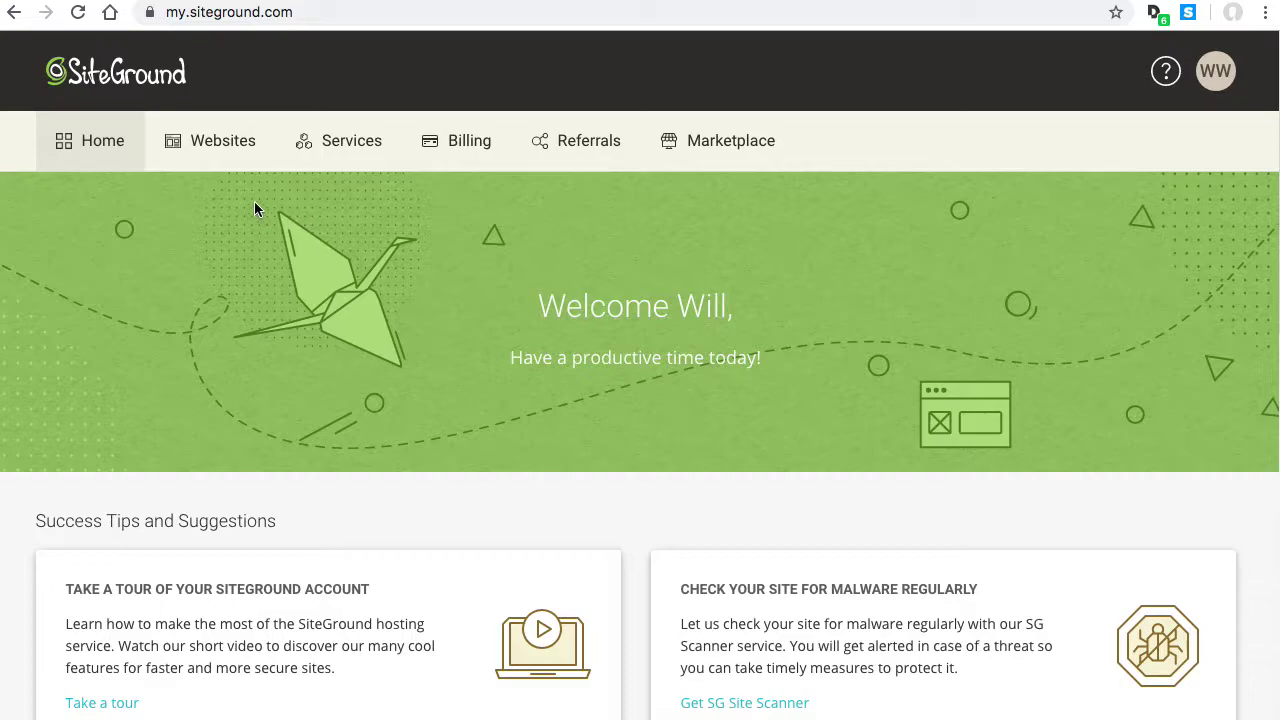
Step: In the SiteGround account, go to the site tools of greatbusinesssite.com and open the File Manager
left_click(227, 148)
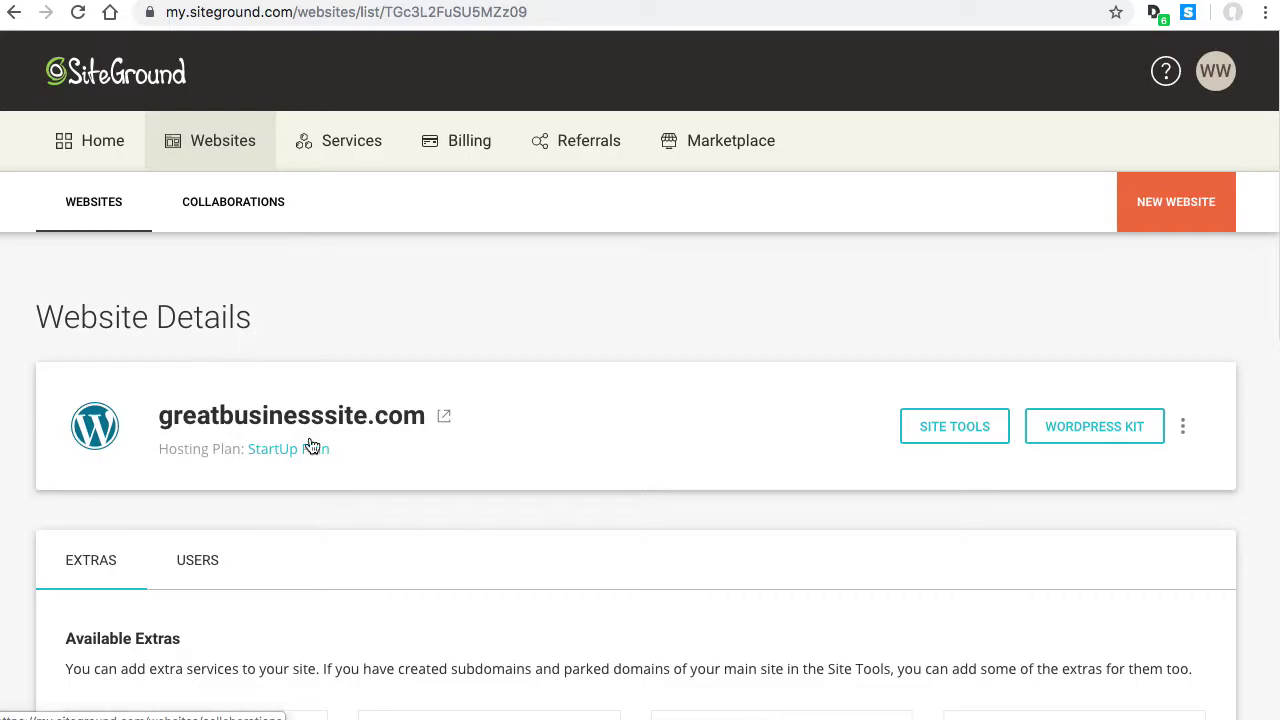
left_click(948, 428)
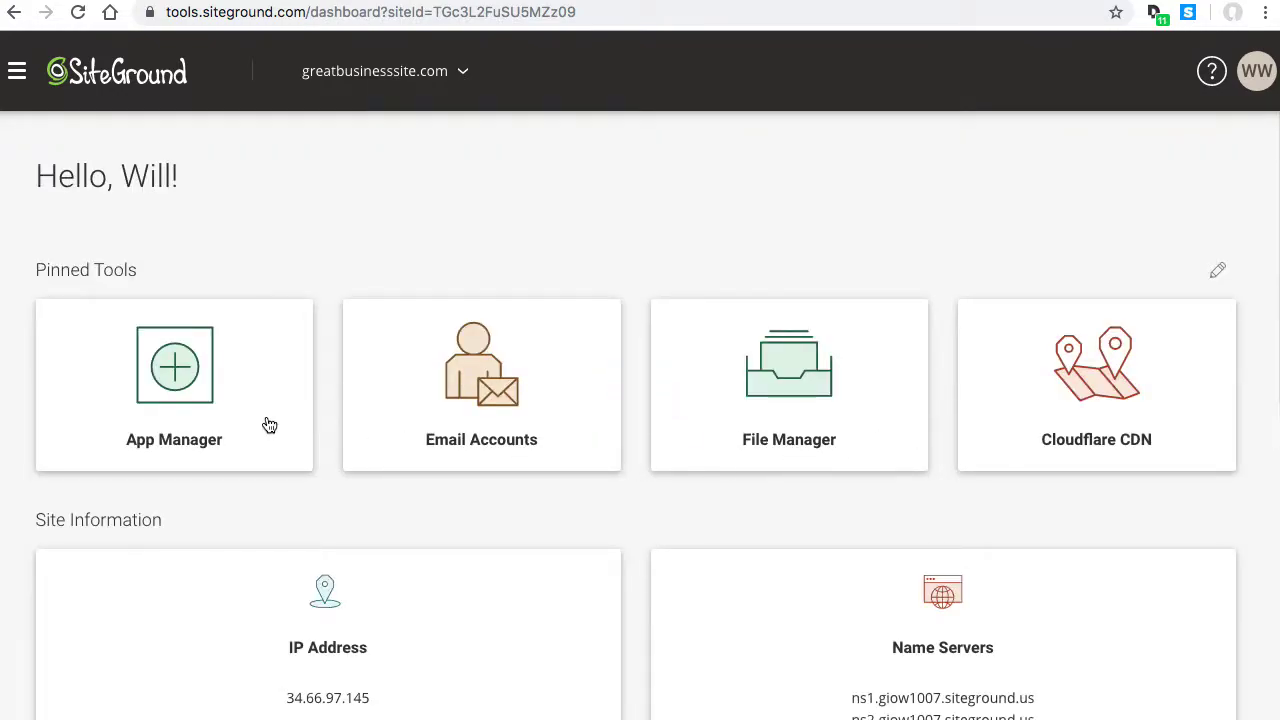
left_click(798, 402)
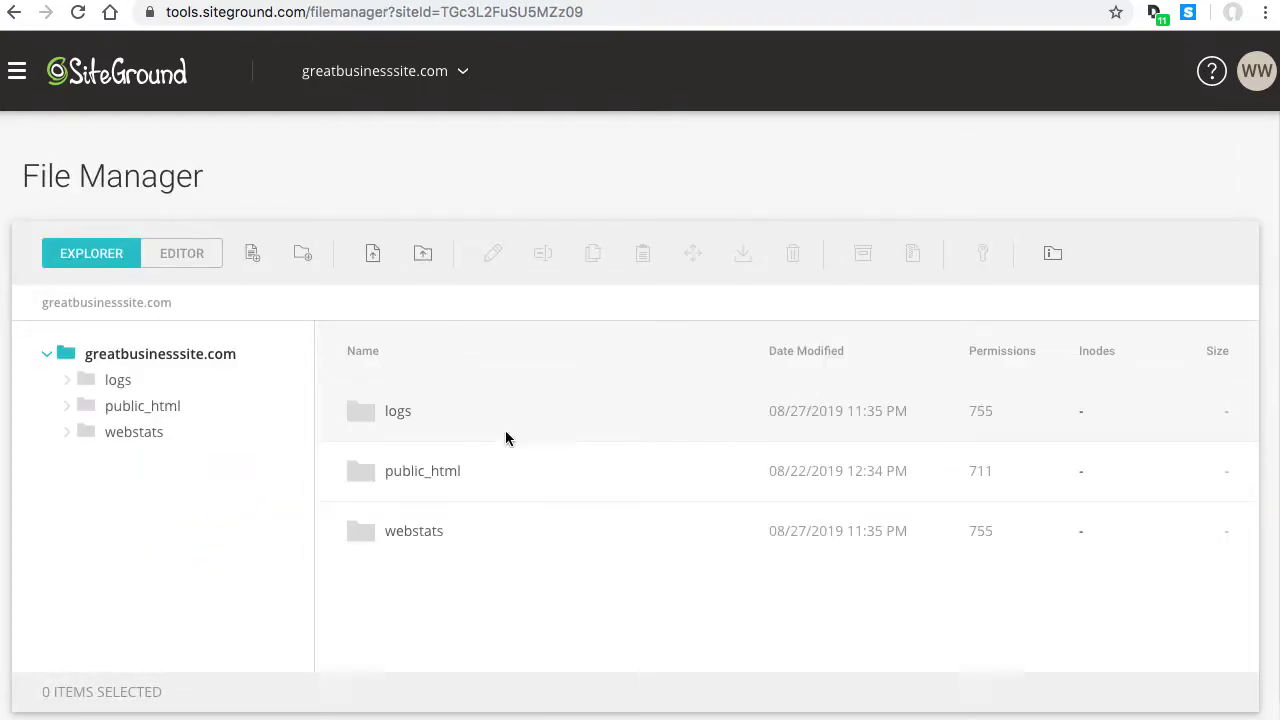
Step: Open the .htaccess file in the public_html folder for editing
double_click(452, 482)
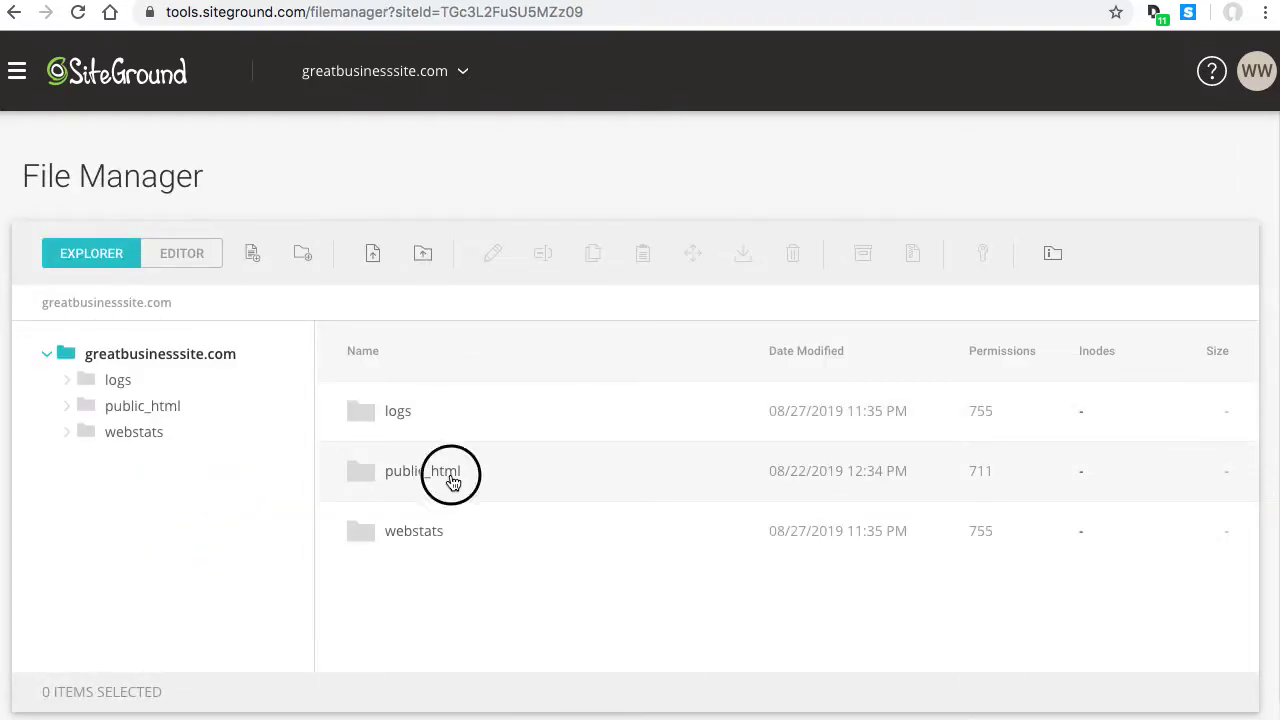
scroll(552, 427, "down", 1)
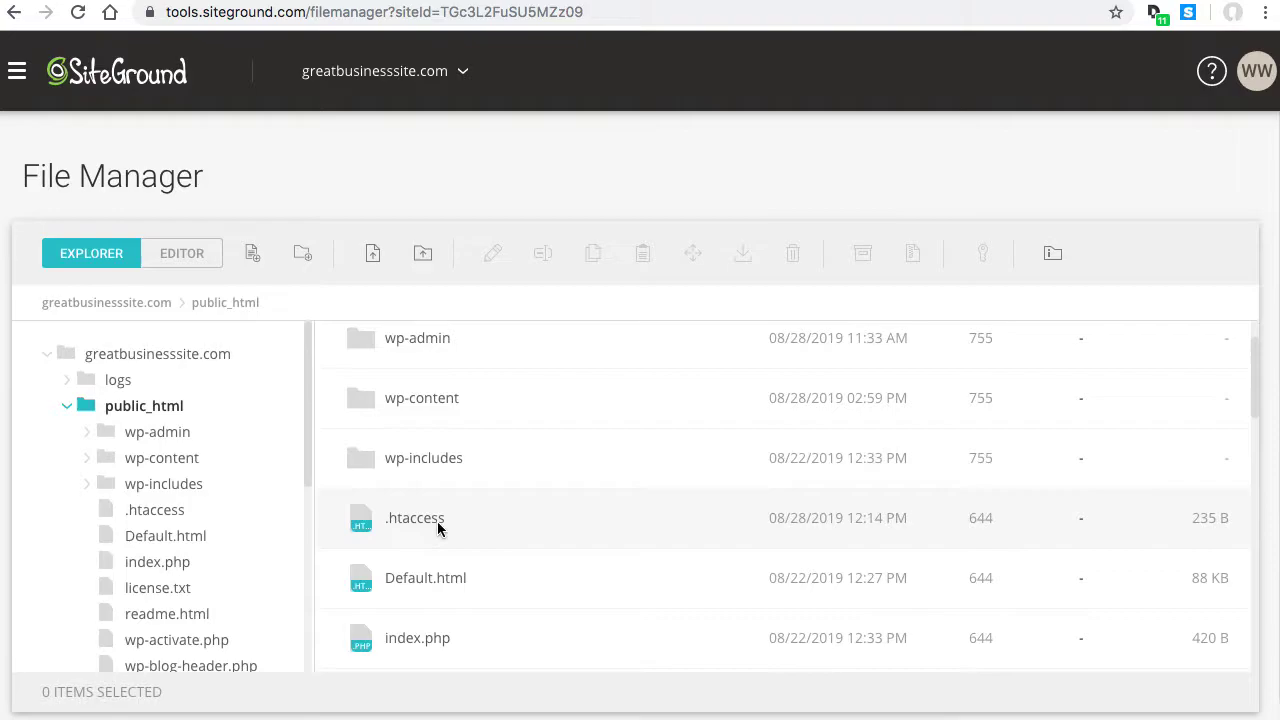
left_click(471, 520)
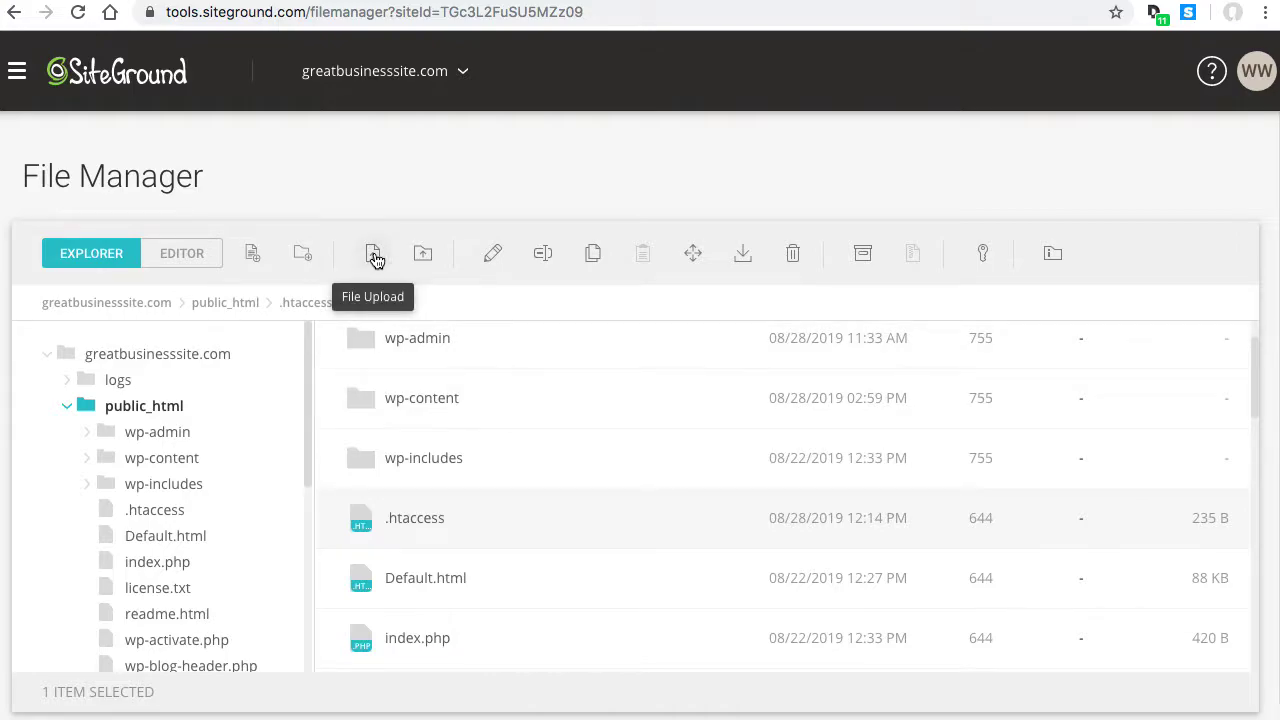
right_click(482, 535)
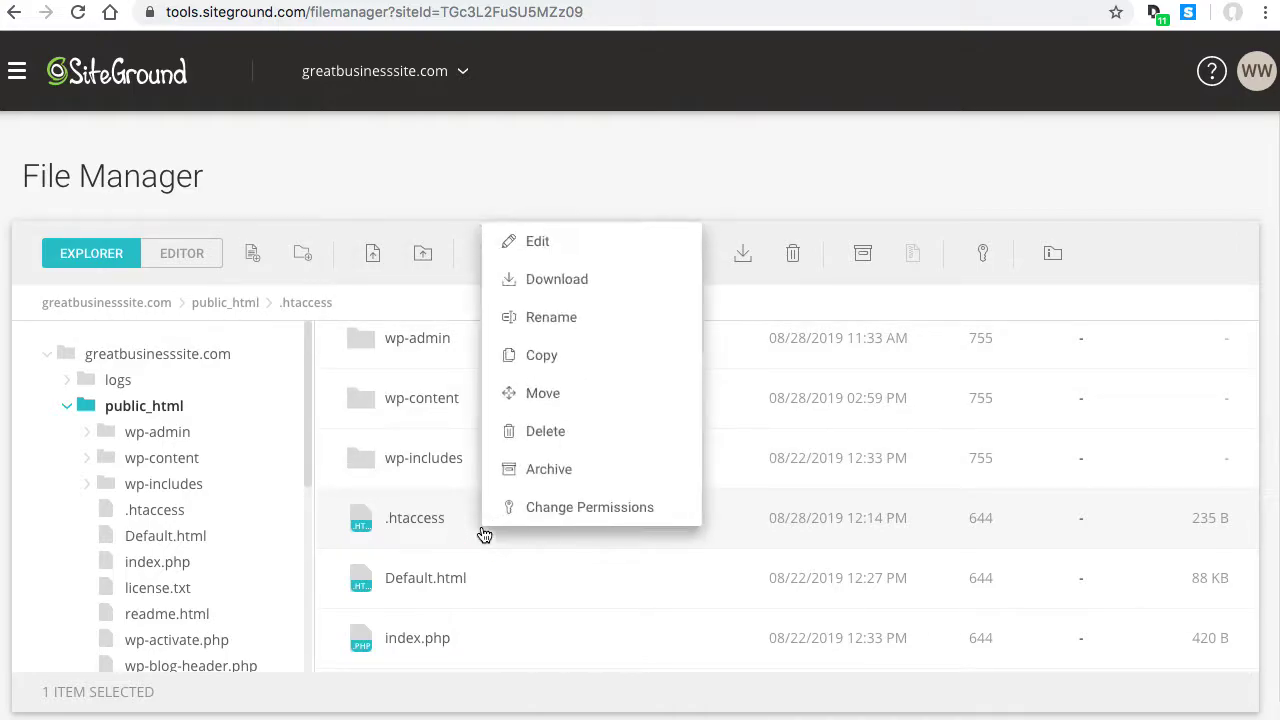
left_click(545, 244)
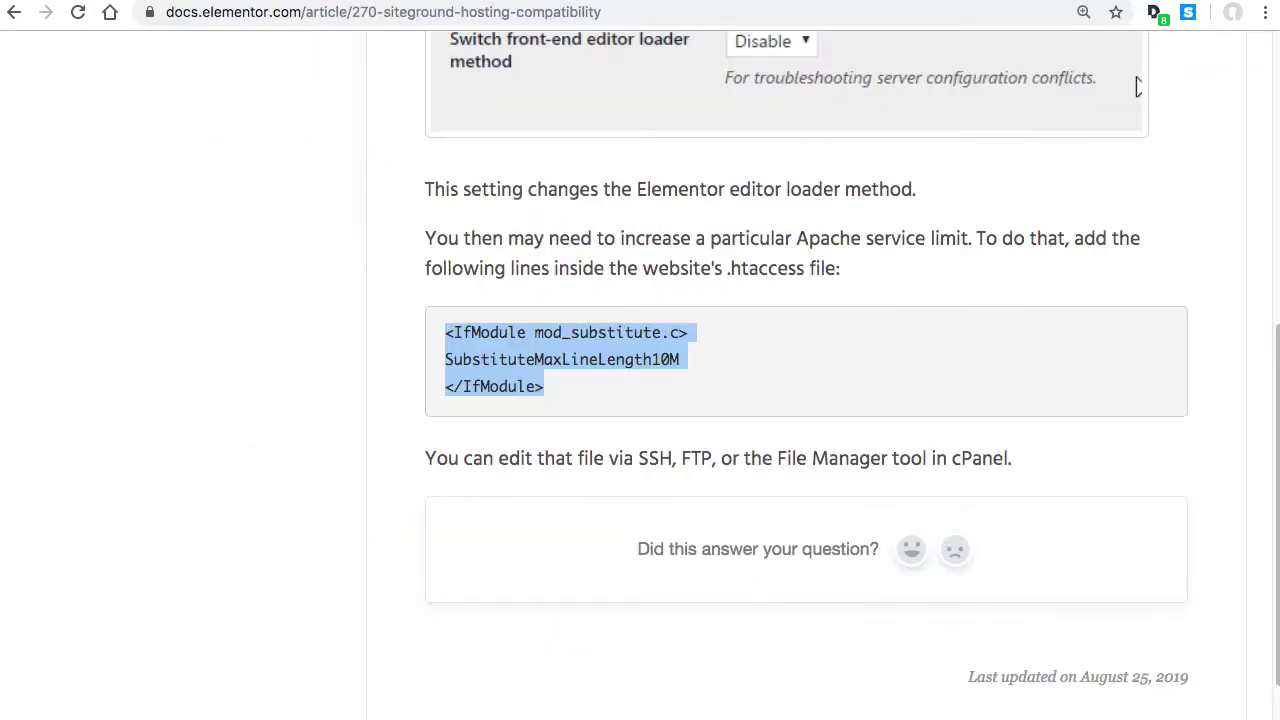
Step: Copy the three-line mod_substitute.c IfModule block from Elementor's SiteGround hosting compatibility article
left_click(509, 326)
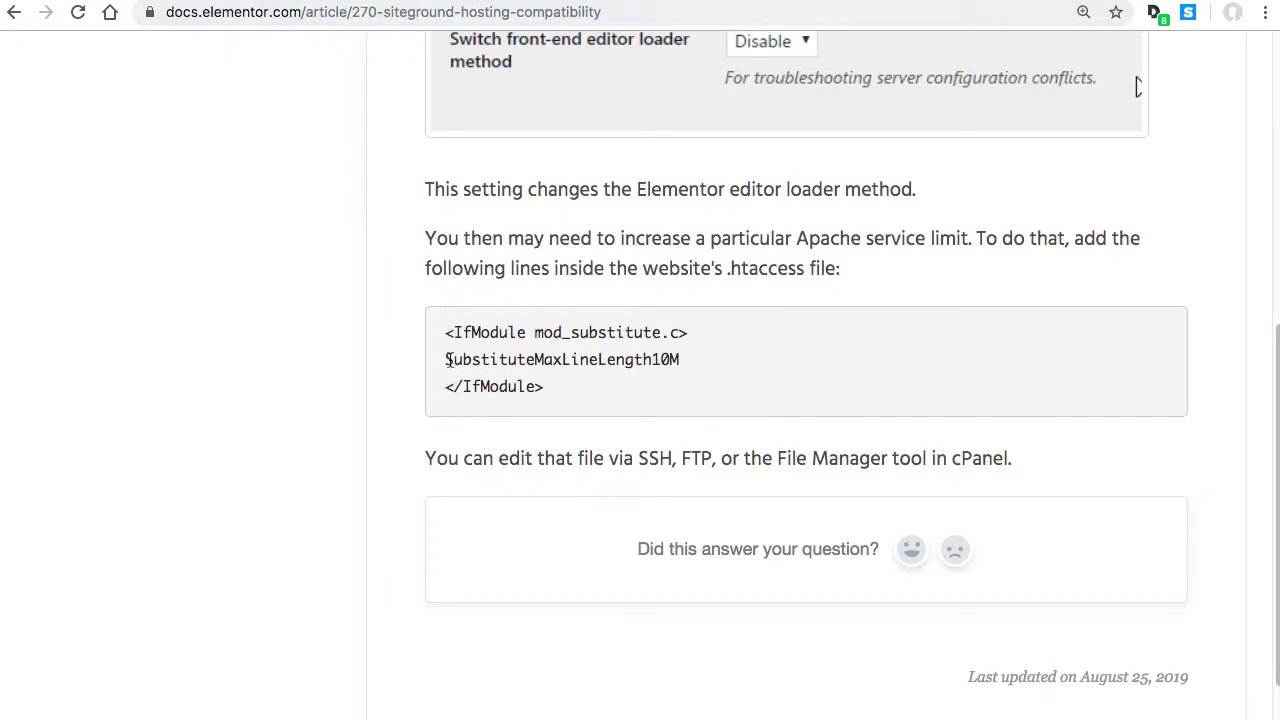
left_click_drag(447, 335, 582, 386)
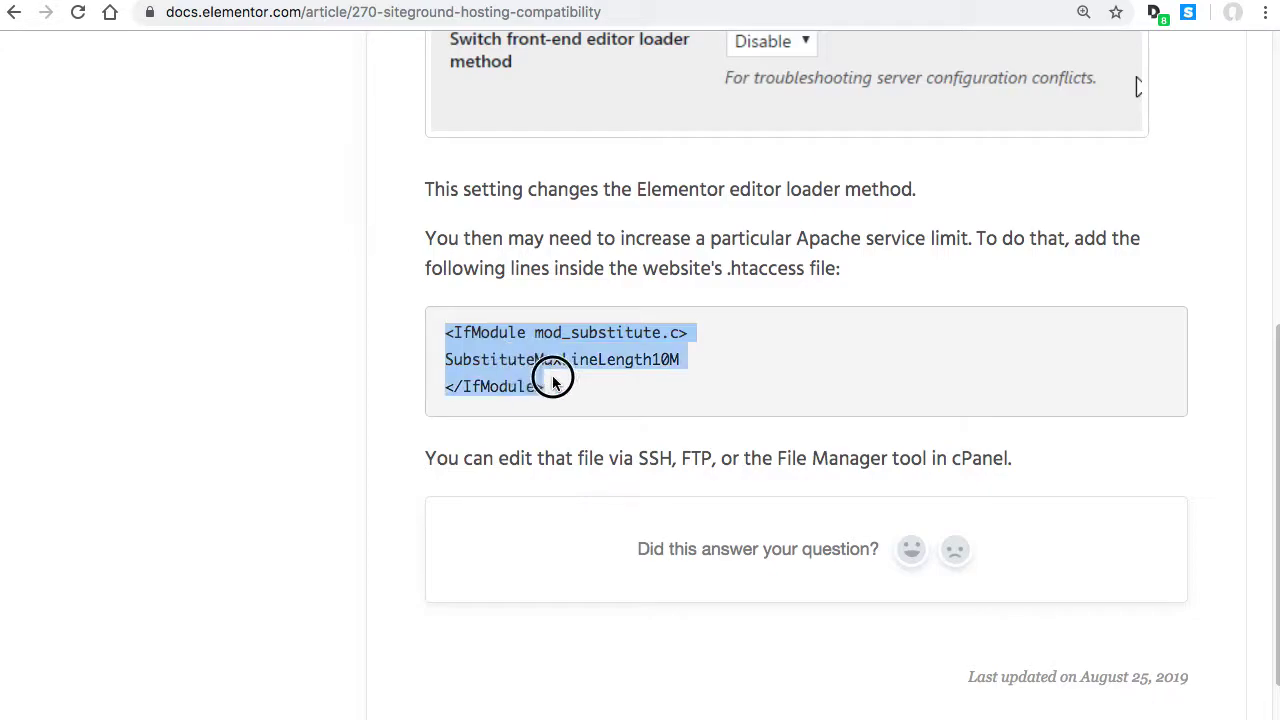
right_click(500, 348)
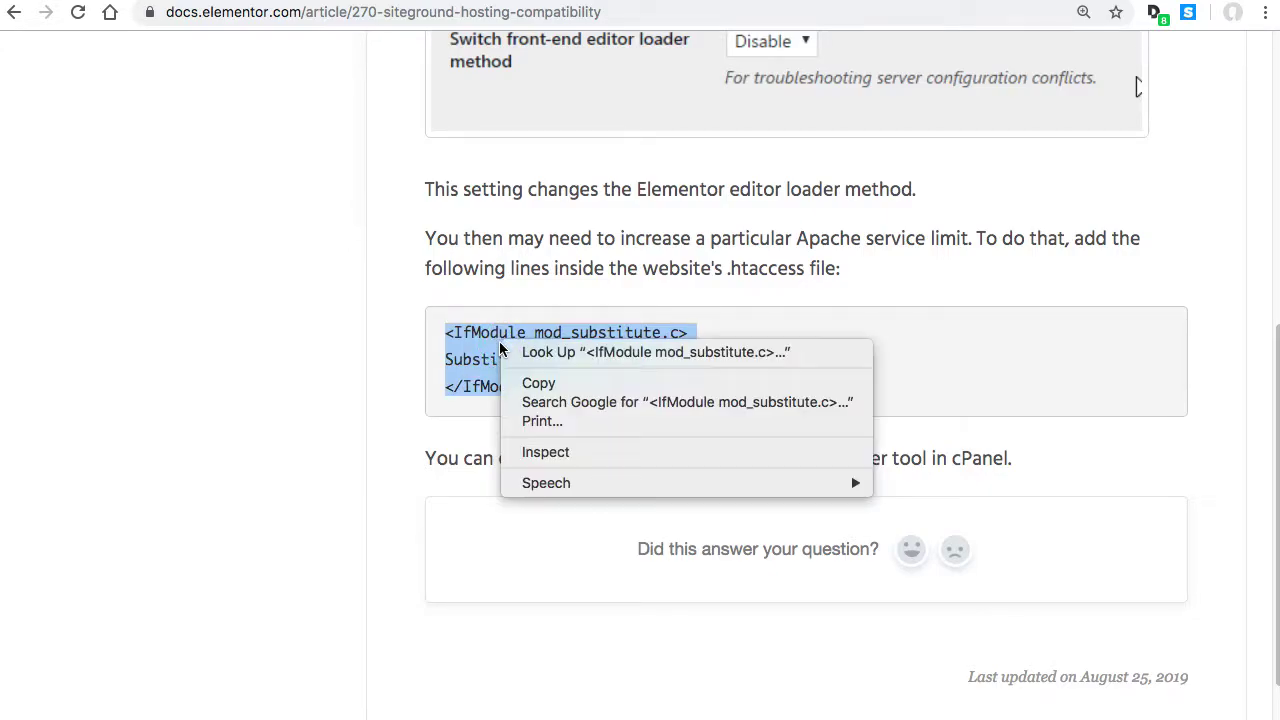
left_click(535, 380)
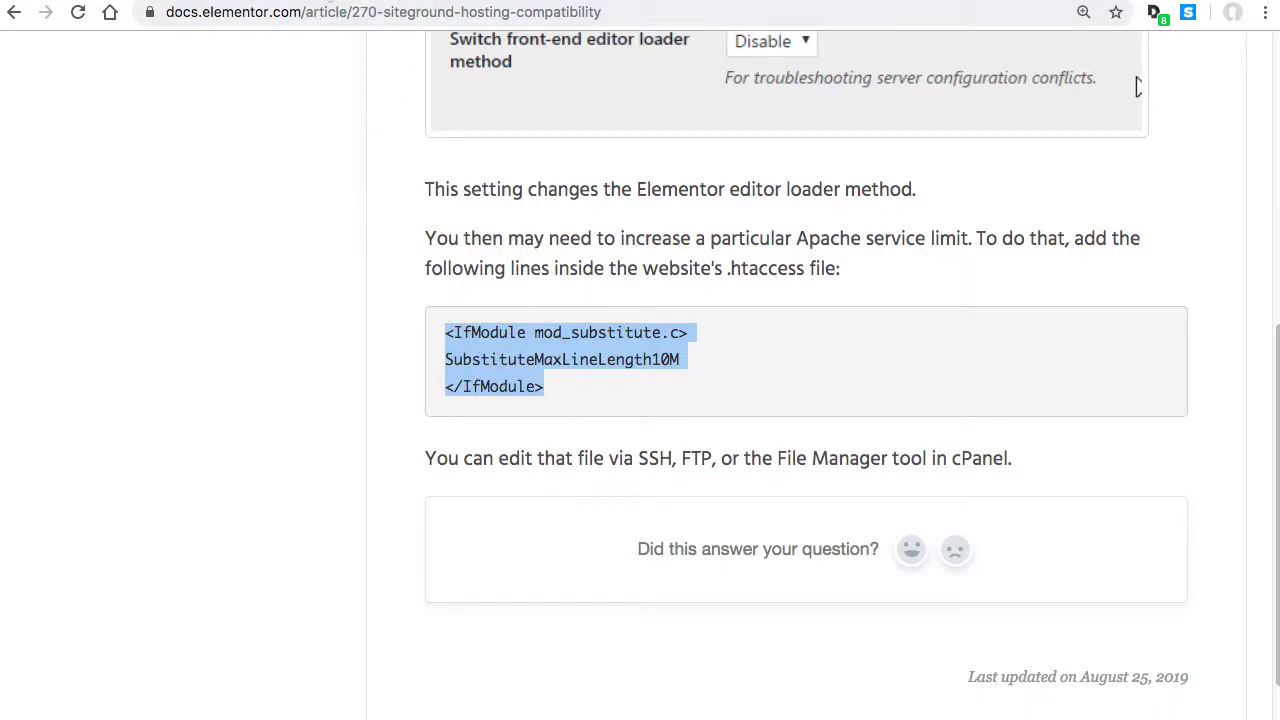
Step: In SiteGround's .htaccess editor, paste the copied block on a new line between the existing </IfModule> and "# END WordPress", then save the file
key("ctrl+Tab")
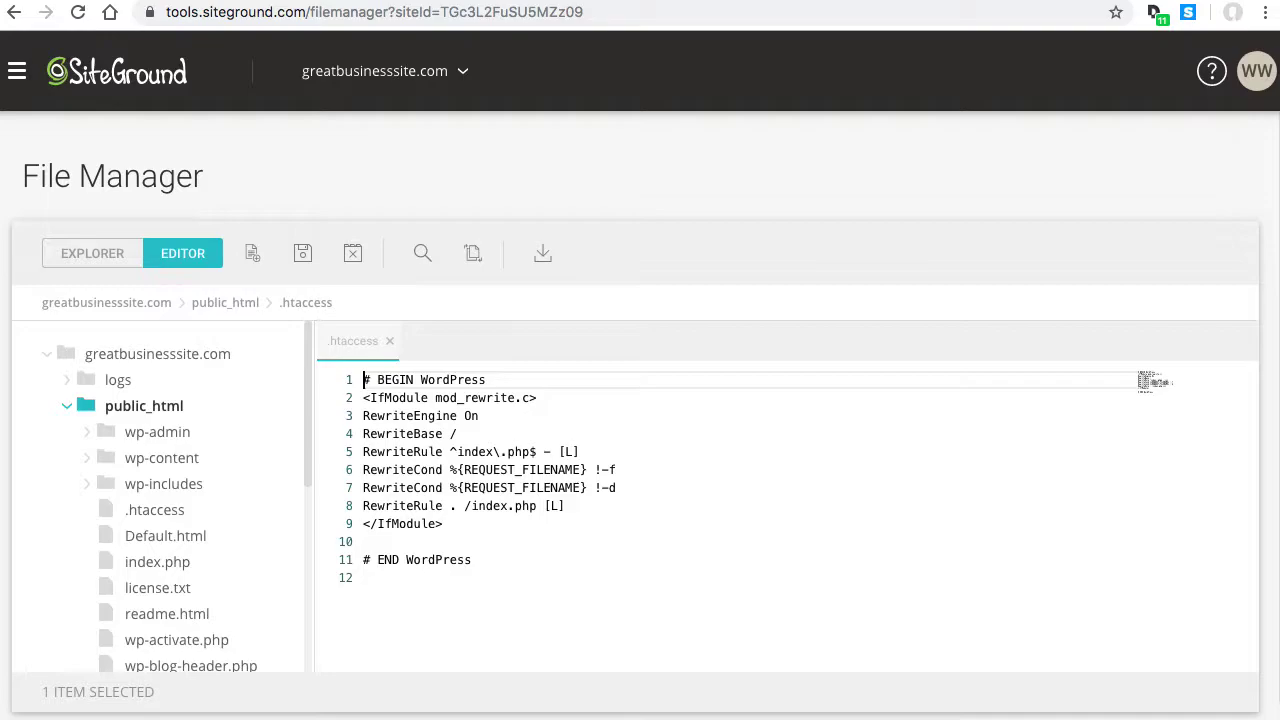
scroll(583, 429, "down", 3)
left_click(468, 424)
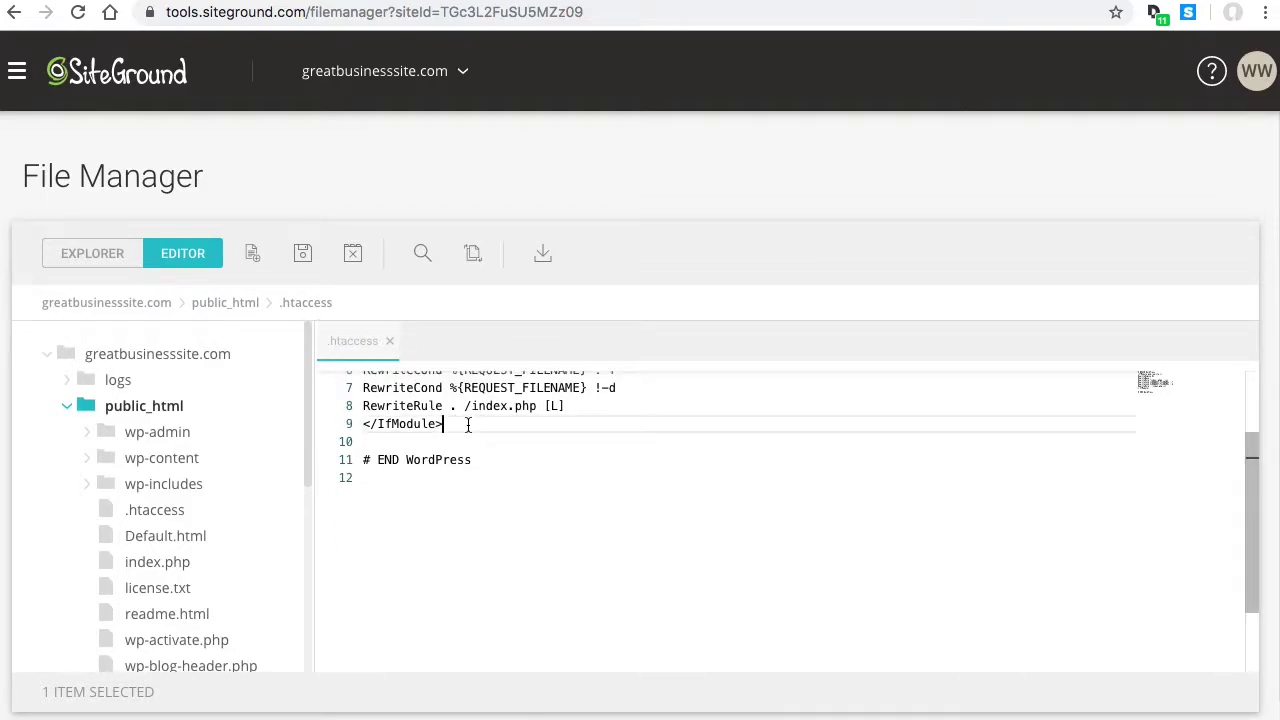
scroll(780, 595, "up", 3)
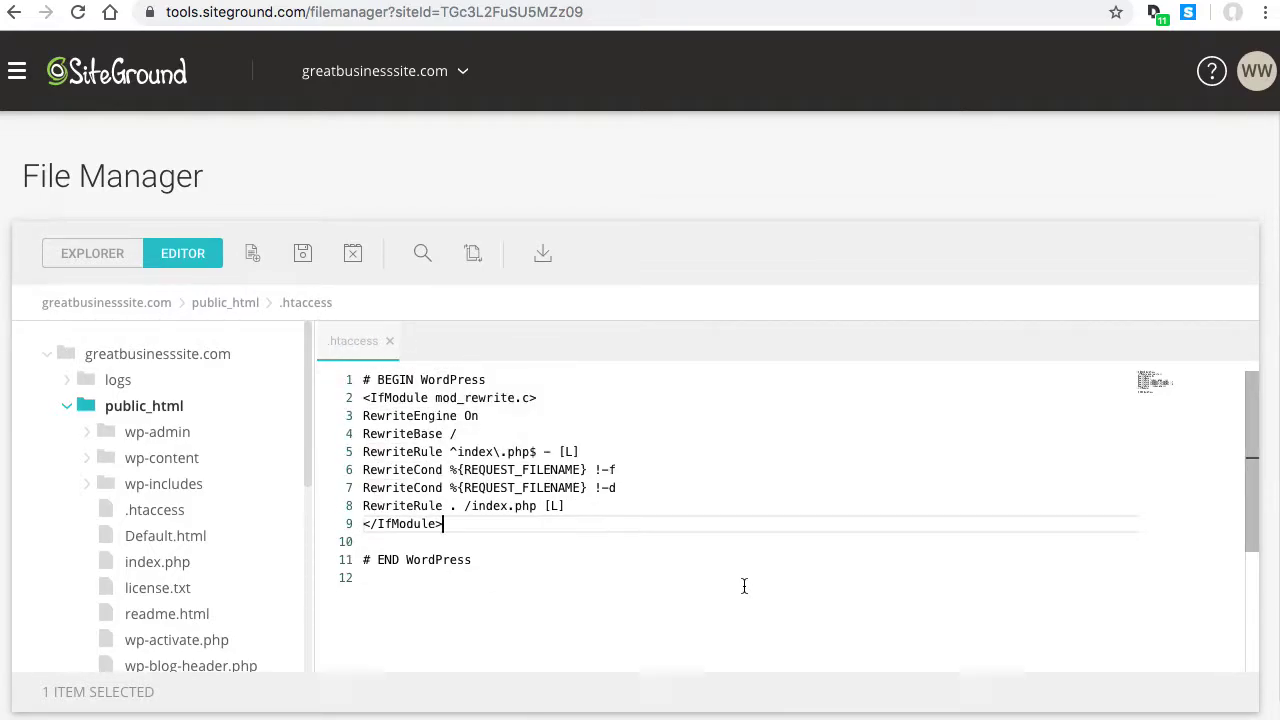
key("Return")
key("Return")
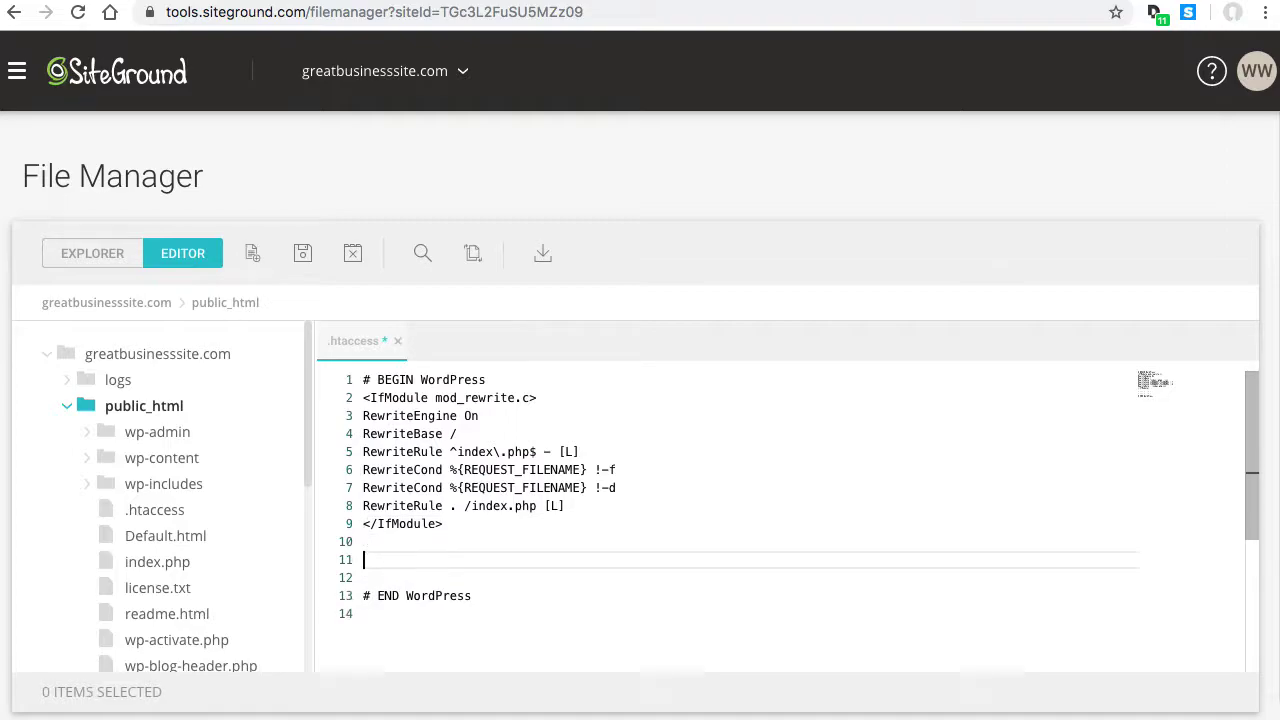
right_click(365, 561)
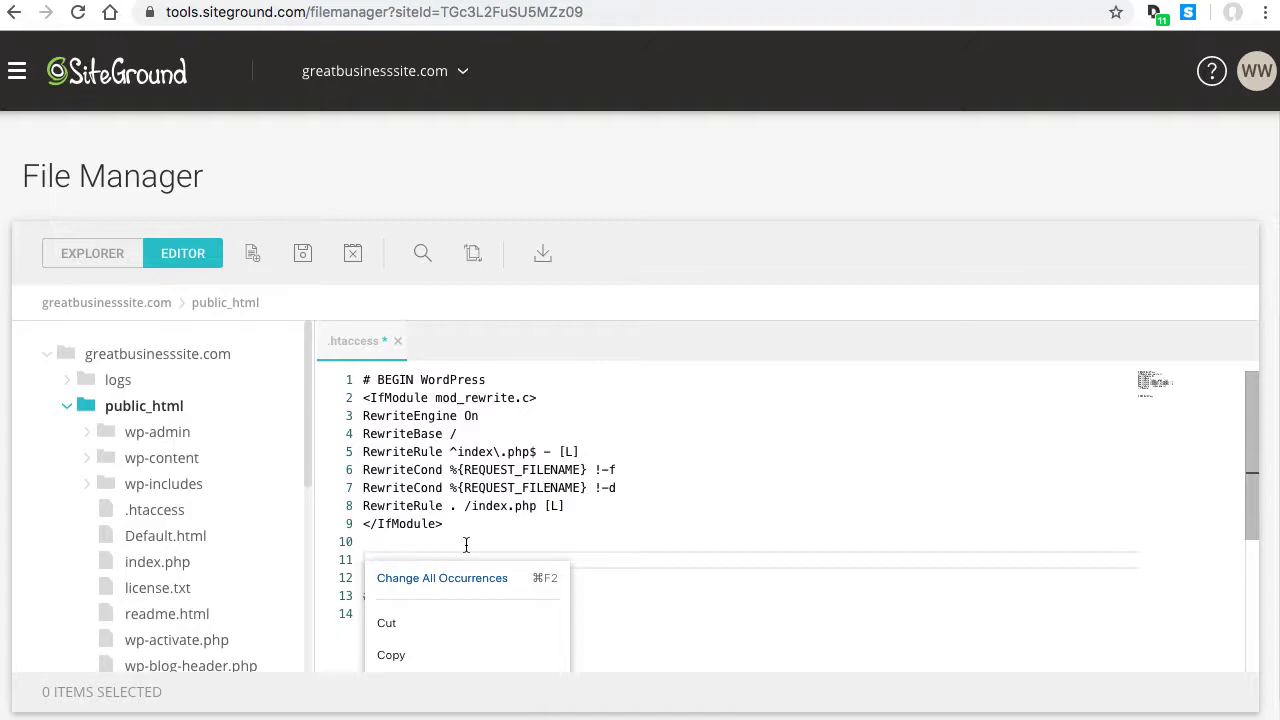
scroll(480, 560, "down", 4)
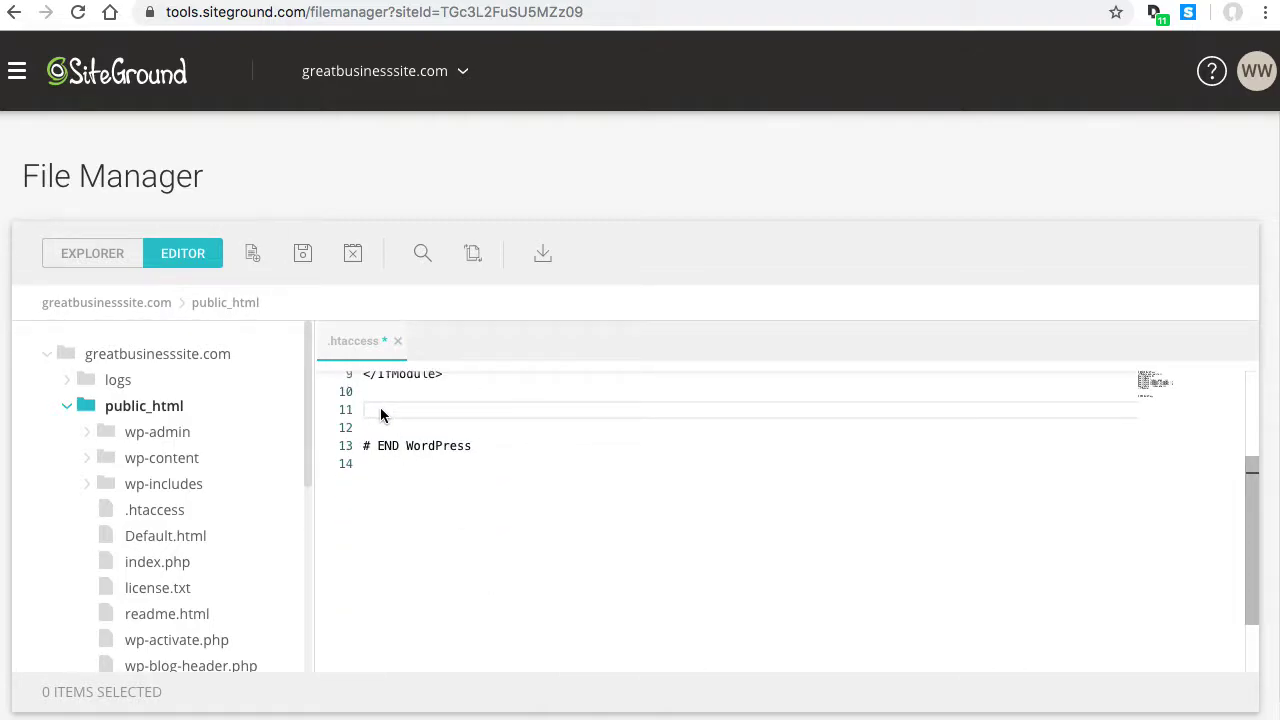
key("super+v")
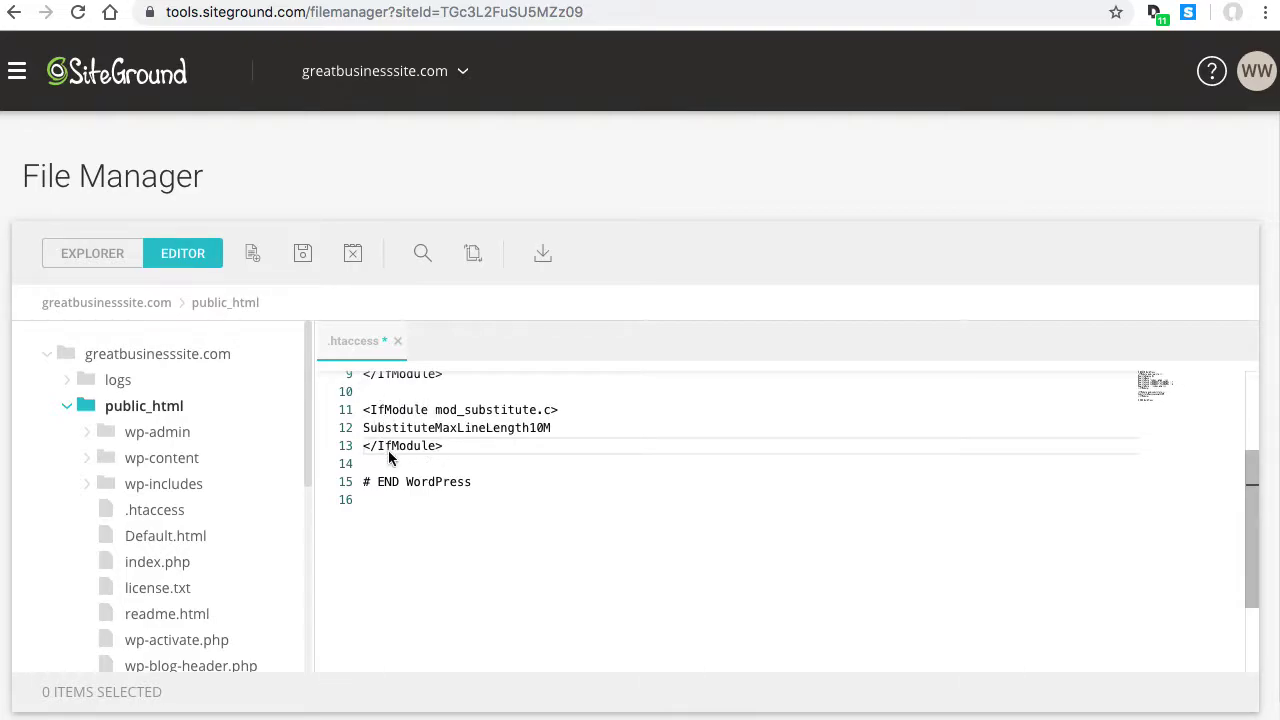
left_click(303, 259)
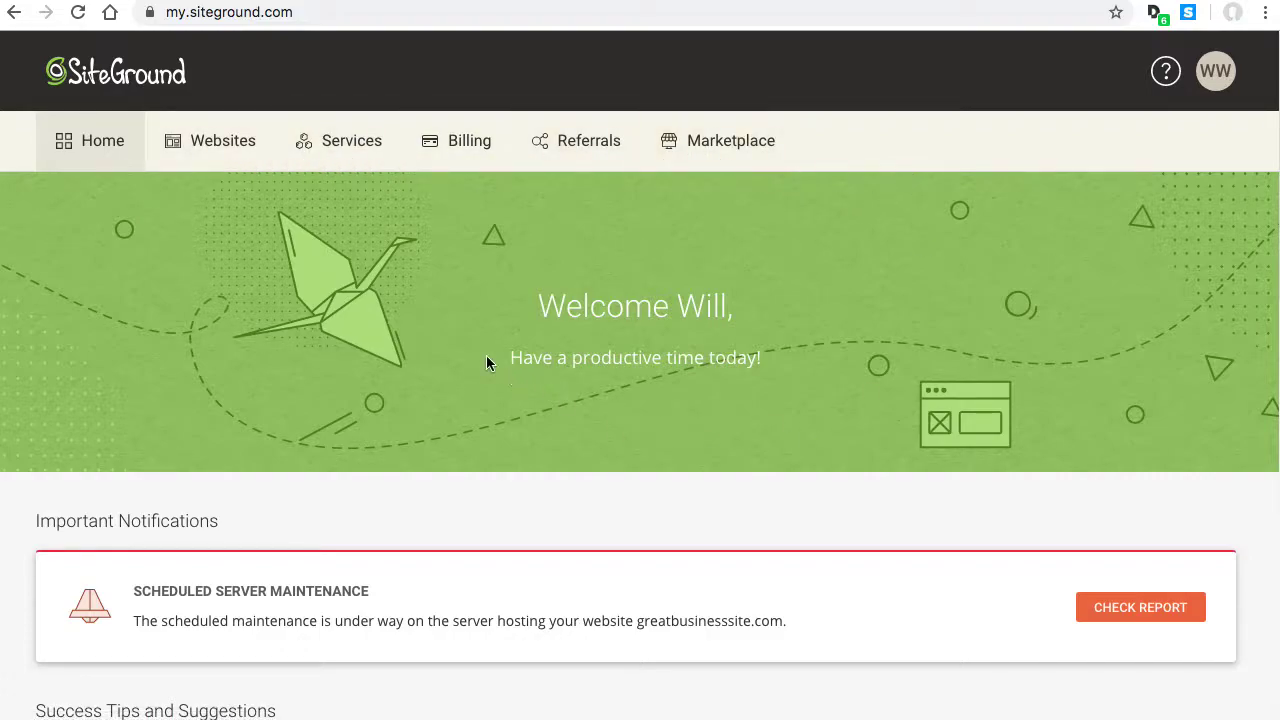
Step: Return to the SiteGround site tools for greatbusinesssite.com and open the HTTPS Enforce security settings
left_click(210, 141)
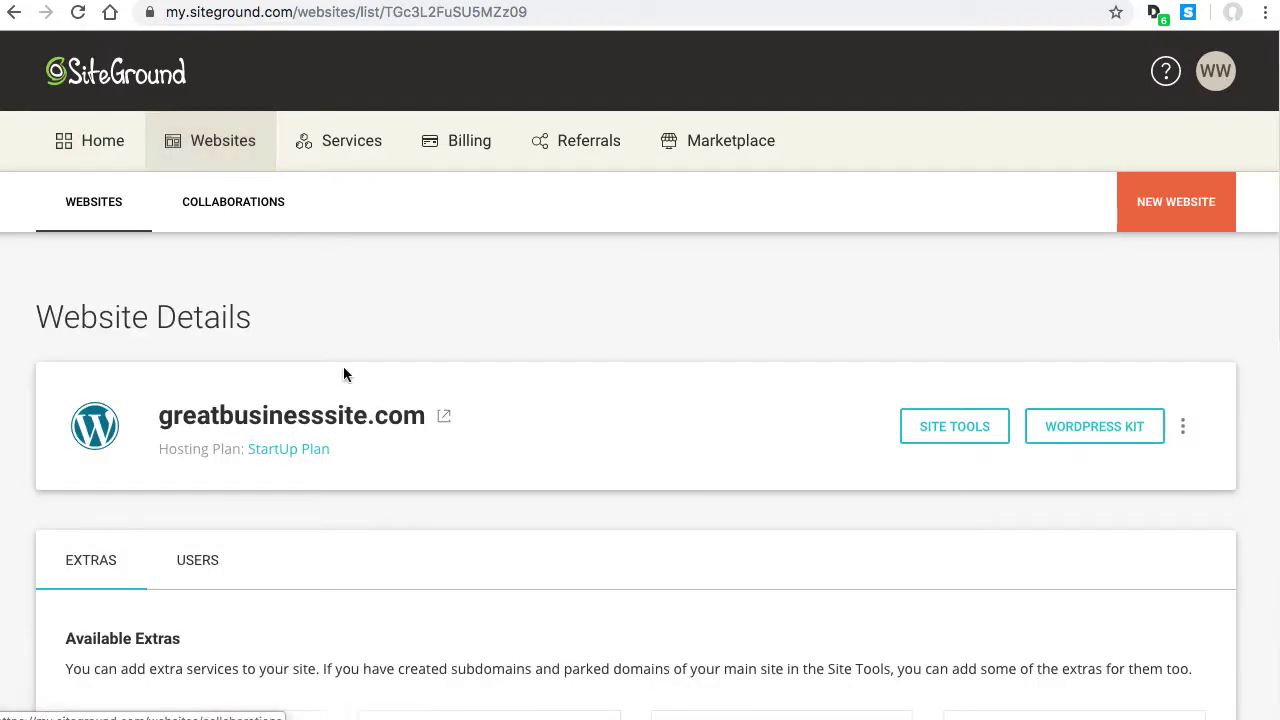
left_click(917, 430)
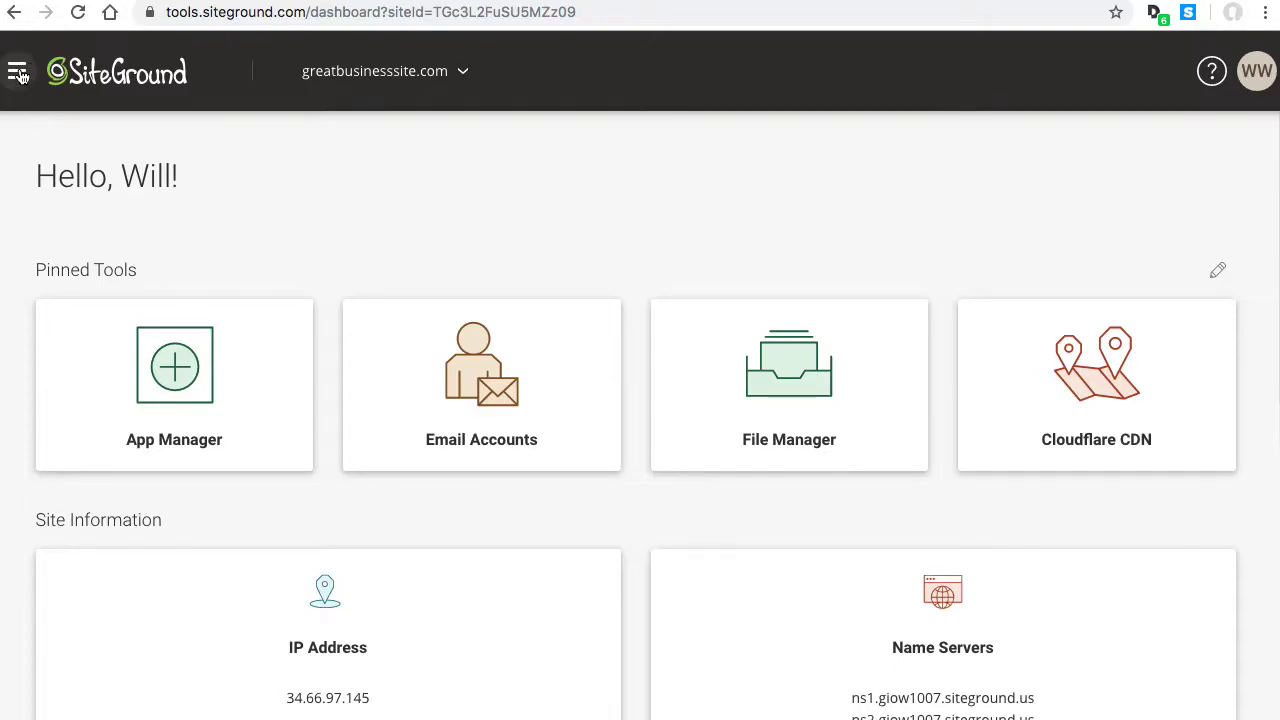
left_click(18, 73)
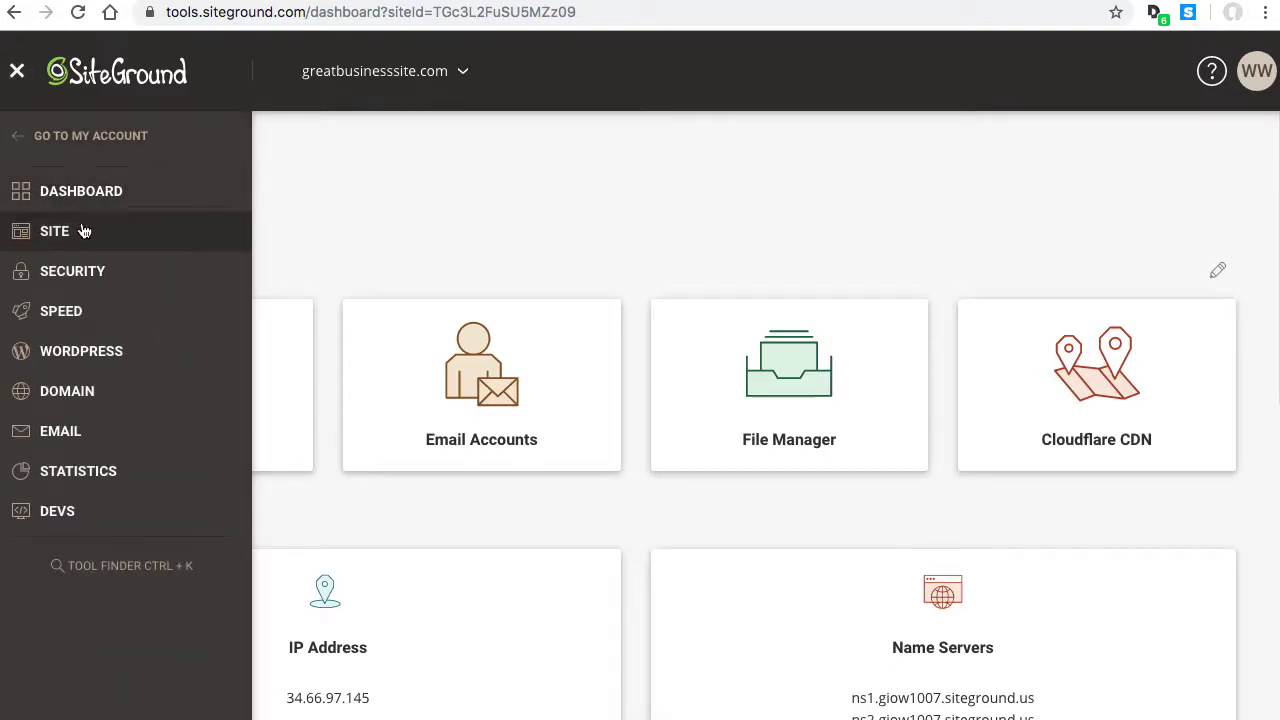
left_click(90, 271)
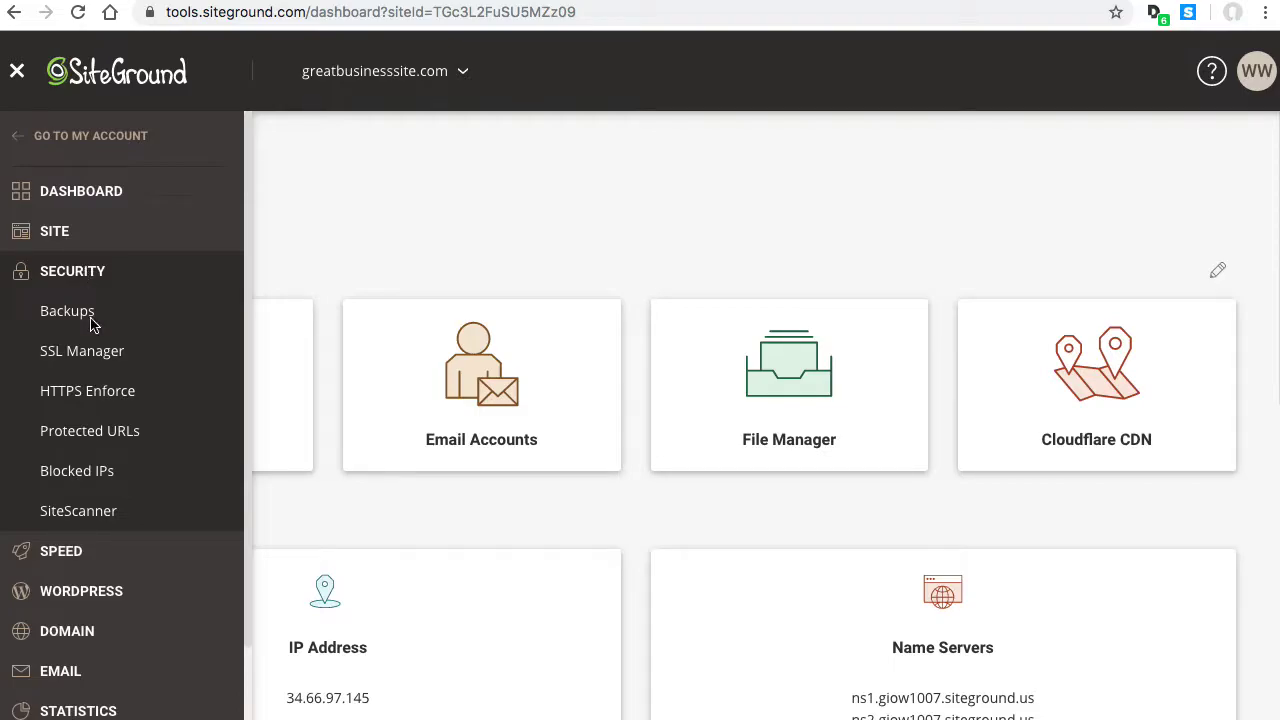
left_click(100, 396)
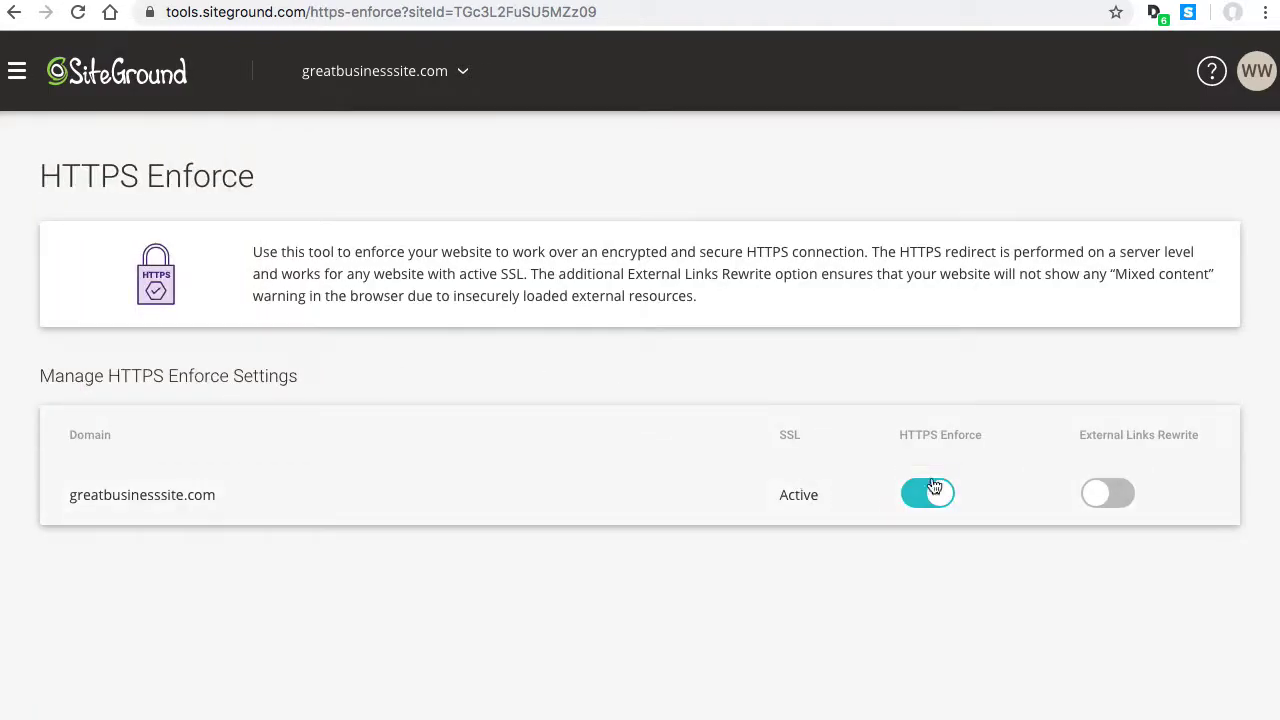